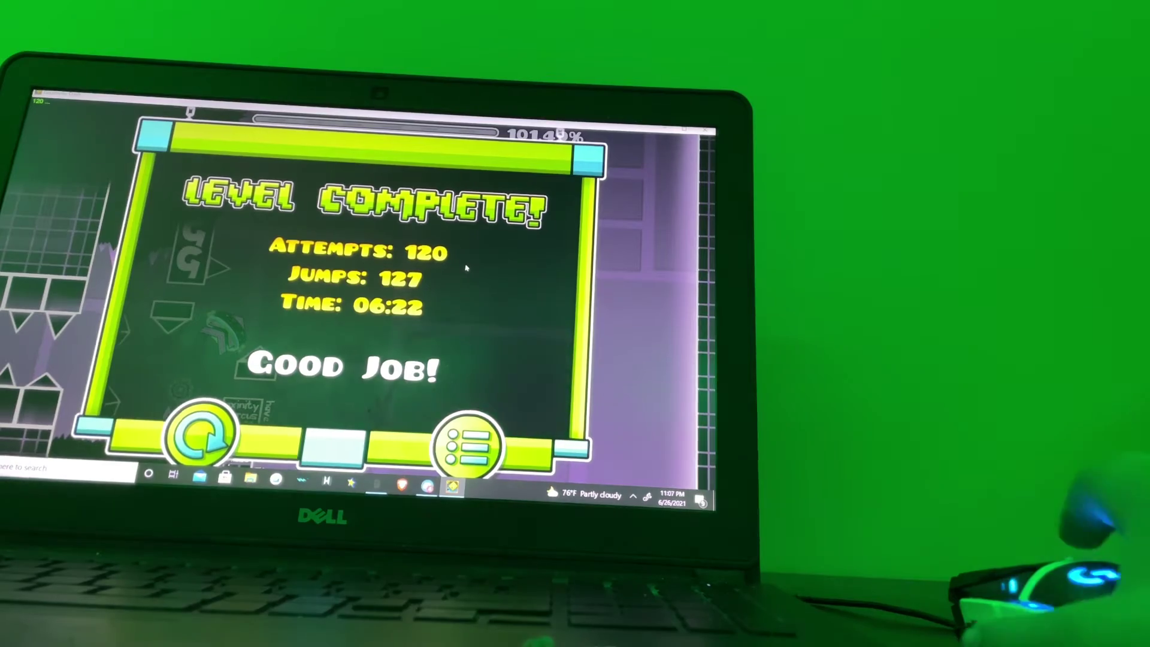
Leave the completion screen and check klobuerste's level stats showing 8098 total attempts.
left_click(469, 441)
left_click(678, 278)
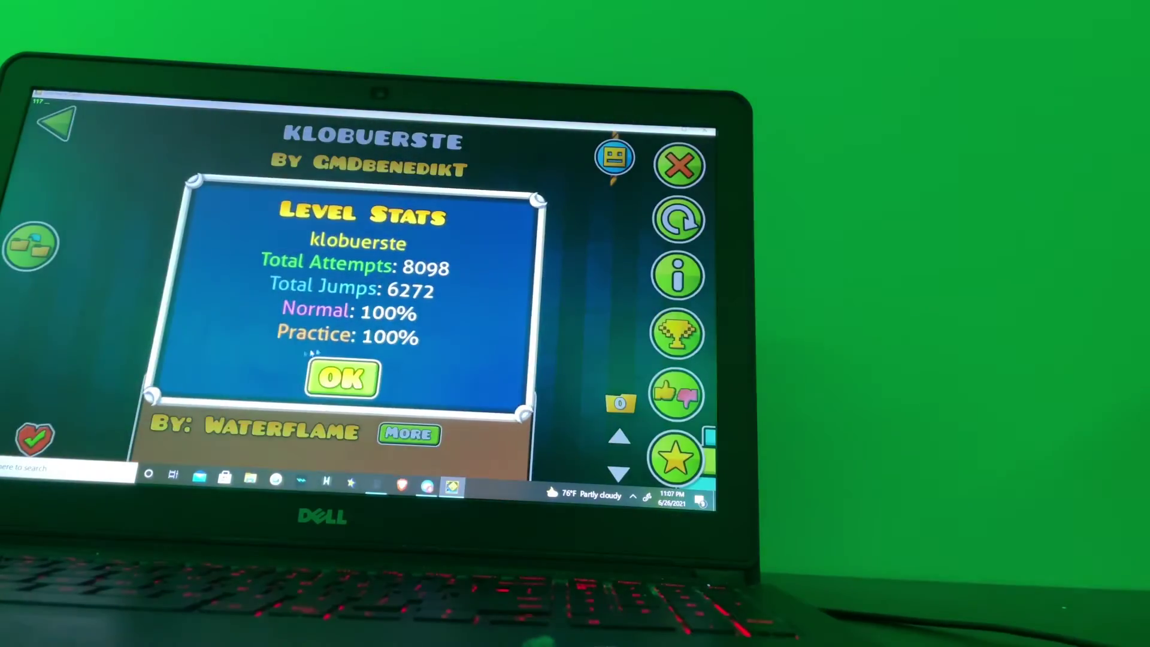
key("Escape")
key("Escape")
key("Escape")
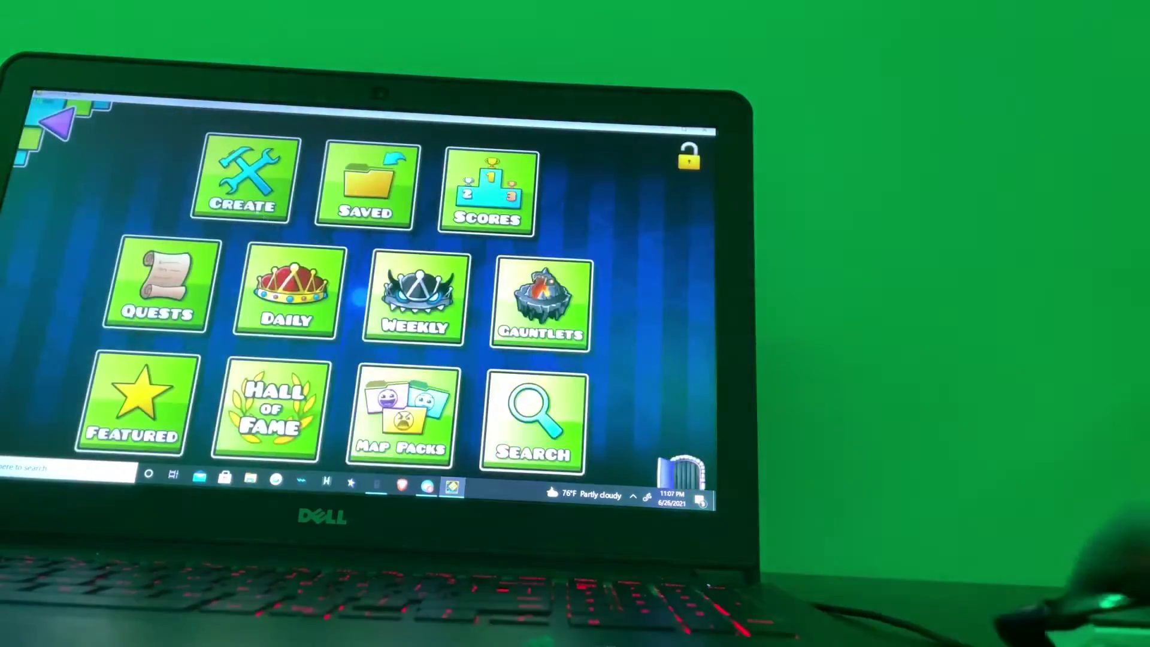
Open KLOBUERSTE 2 from My Levels and begin writing its description.
left_click(243, 167)
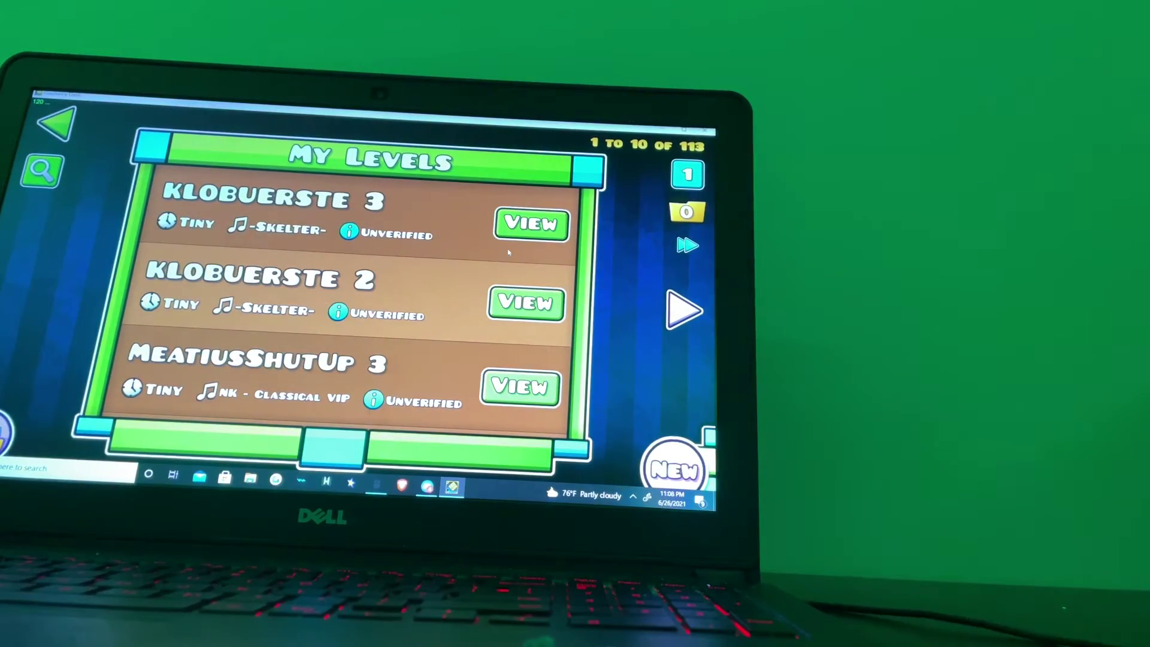
scroll(360, 297, "down", 1)
left_click(526, 302)
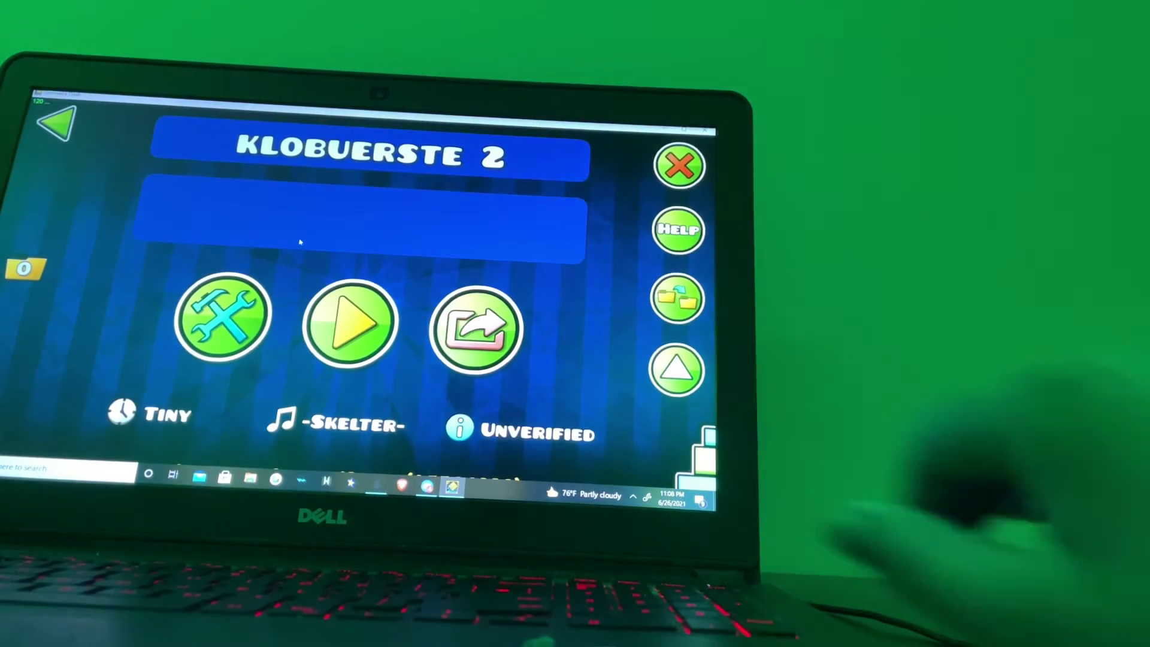
left_click(297, 241)
type("8")
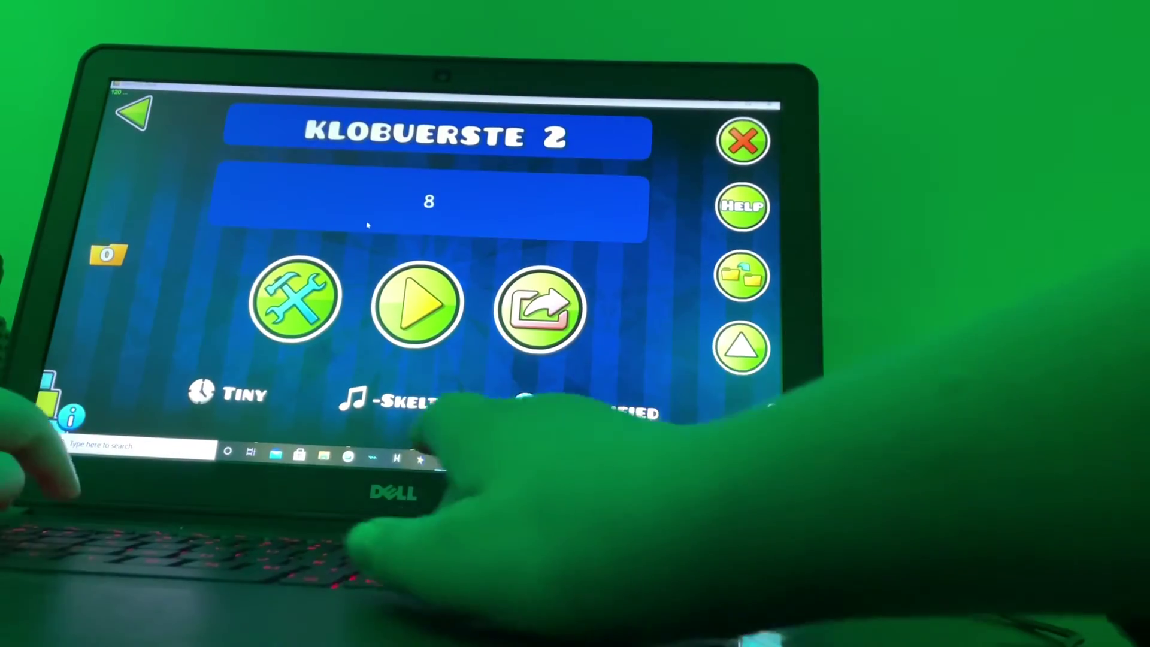
type("098 +")
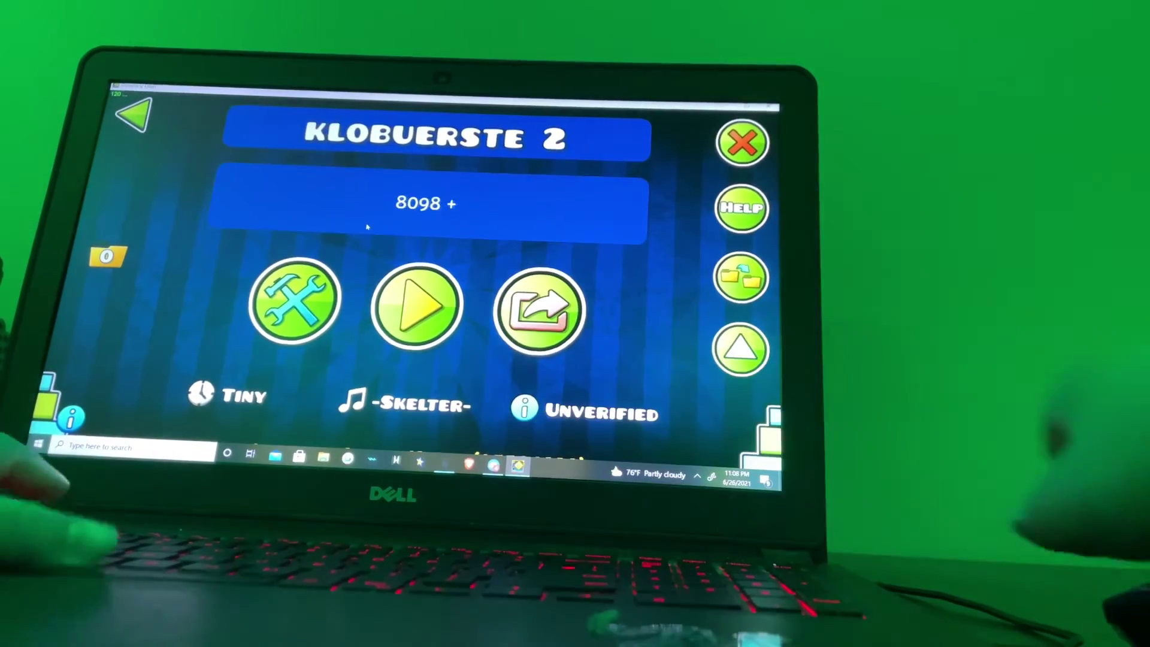
key("Escape")
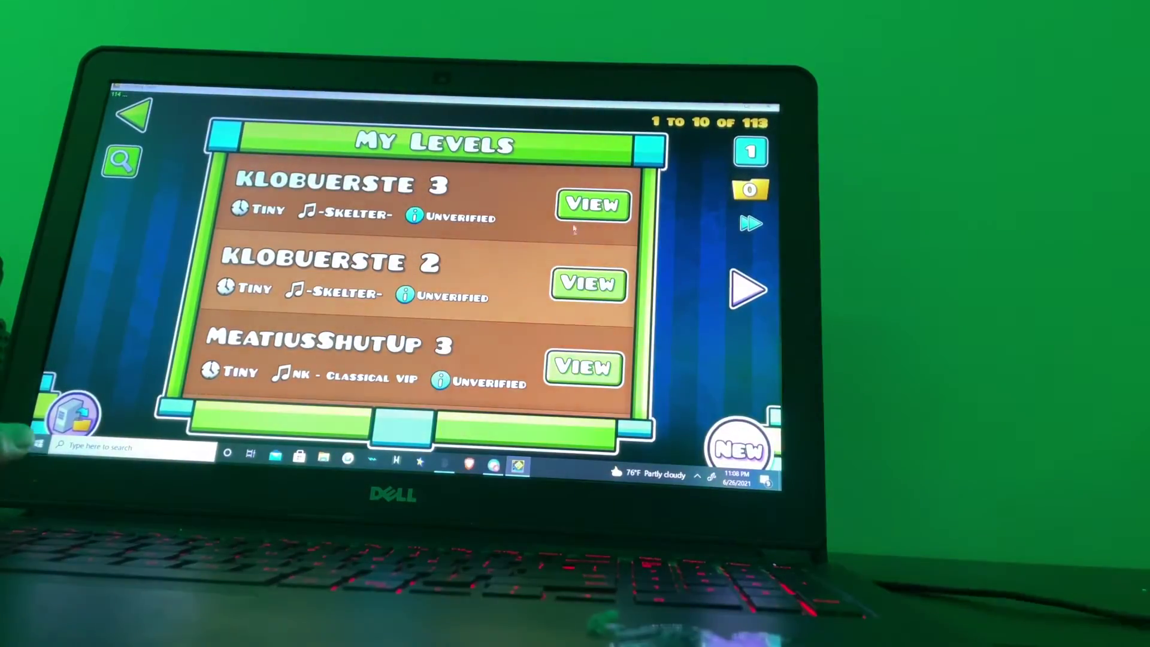
Fix the mistyped digits in the KLOBUERSTE 2 description so it reads '8098 + 358 +'.
left_click(589, 284)
key("i")
key("Escape")
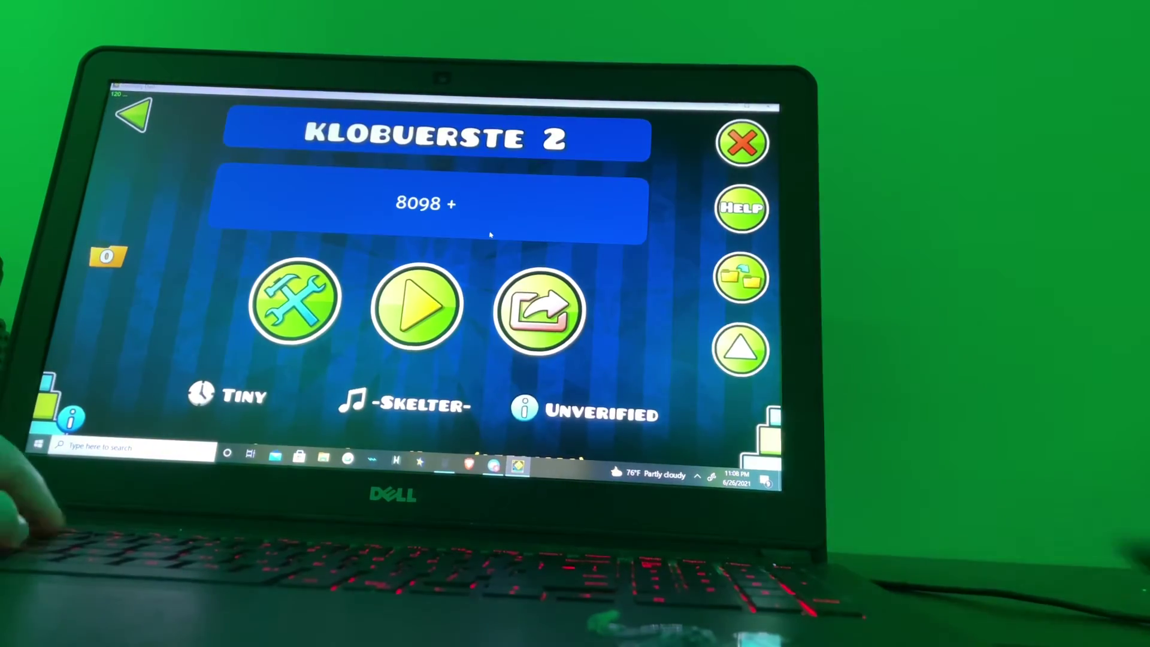
type("358")
key("BackSpace")
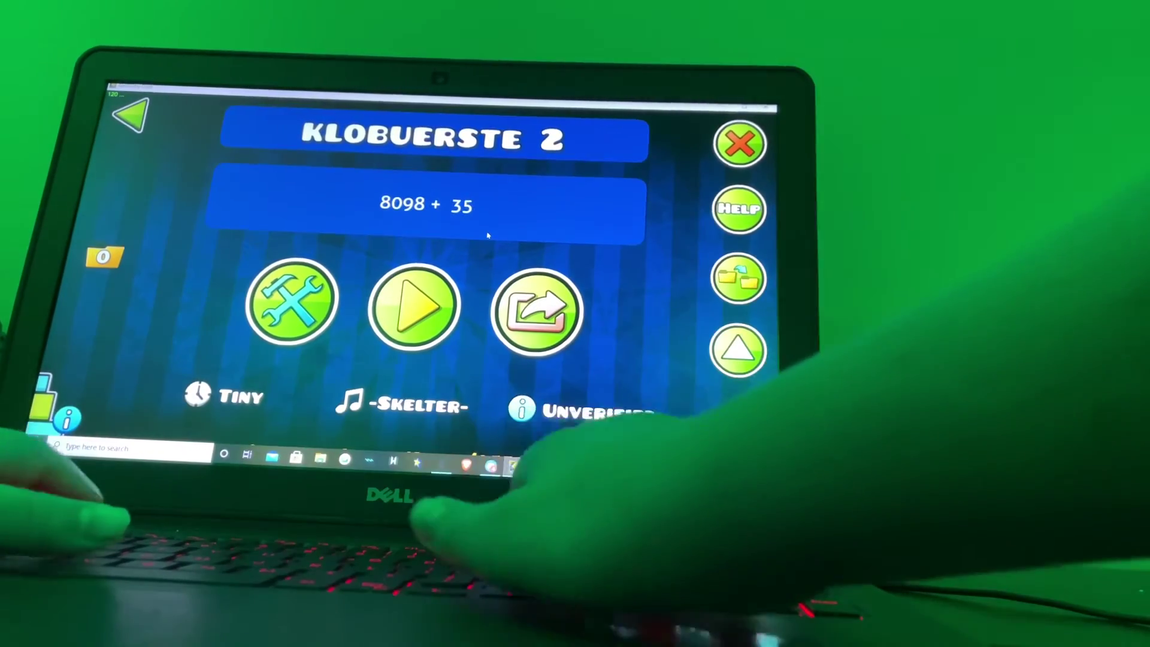
key("BackSpace")
key("BackSpace")
type("3")
key("BackSpace")
type("3")
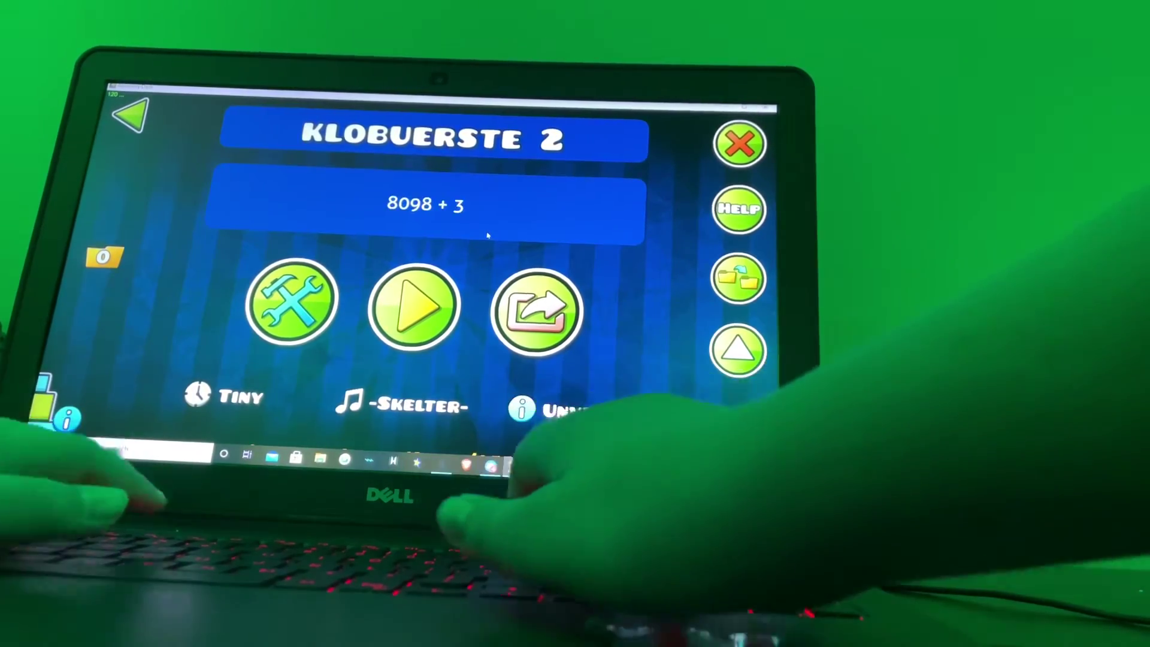
type("58 +")
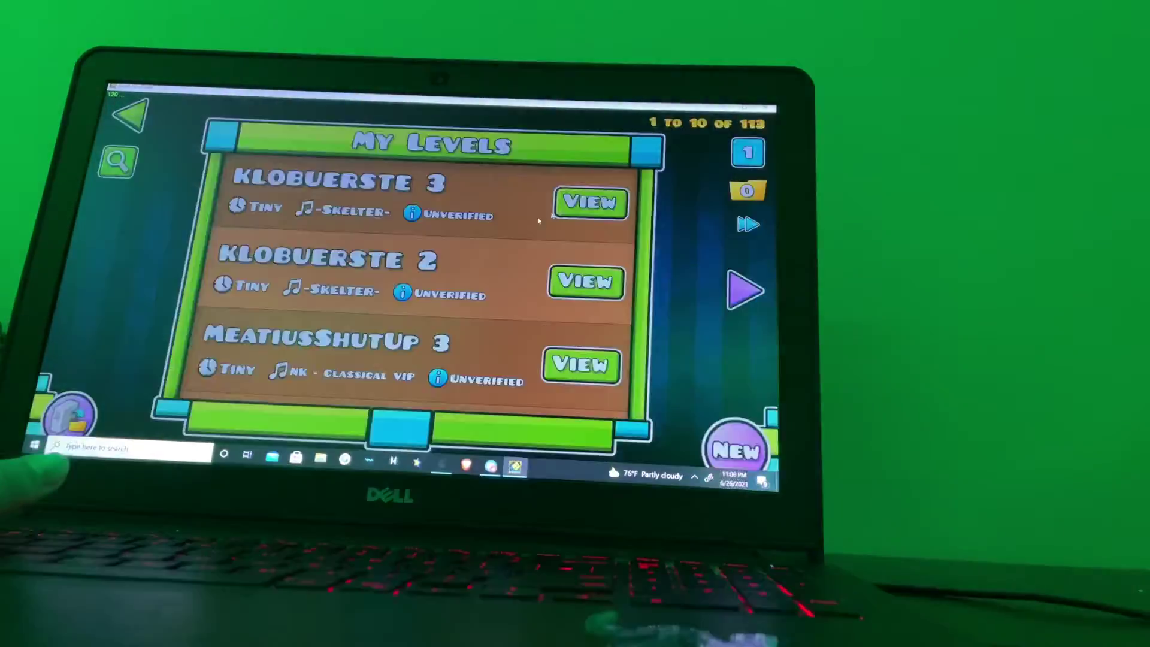
Check KLOBUERSTE 3's attempt statistics, then return to the KLOBUERSTE 2 page.
left_click(591, 205)
left_click(413, 305)
left_click(410, 349)
key("Escape")
left_click(590, 285)
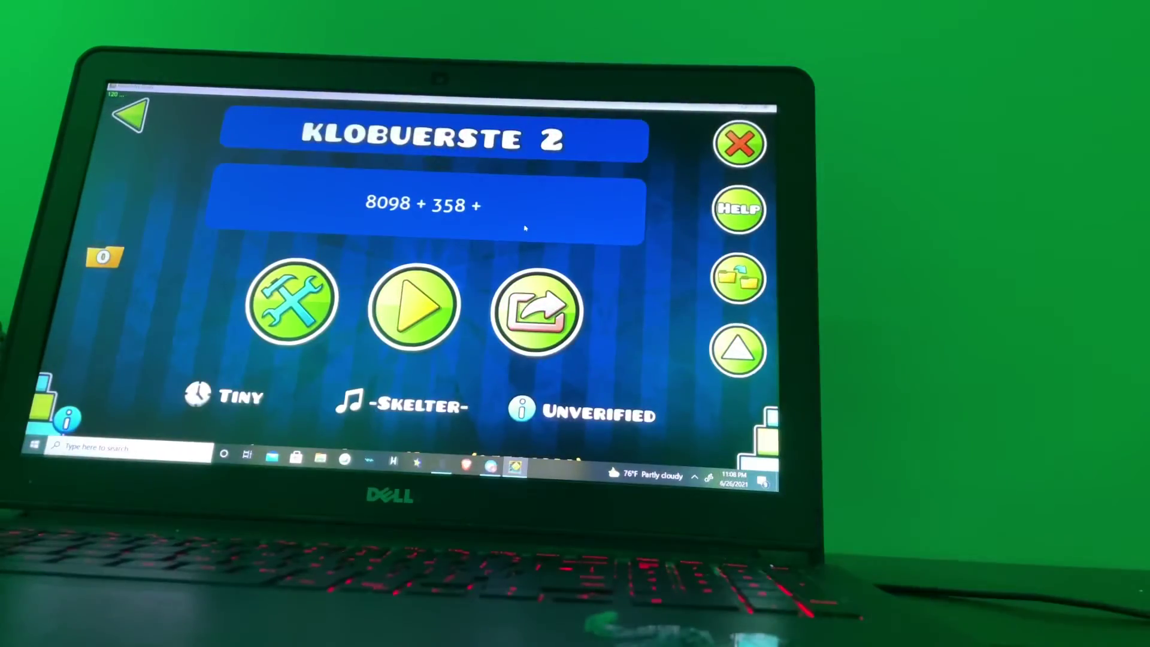
type(" 179")
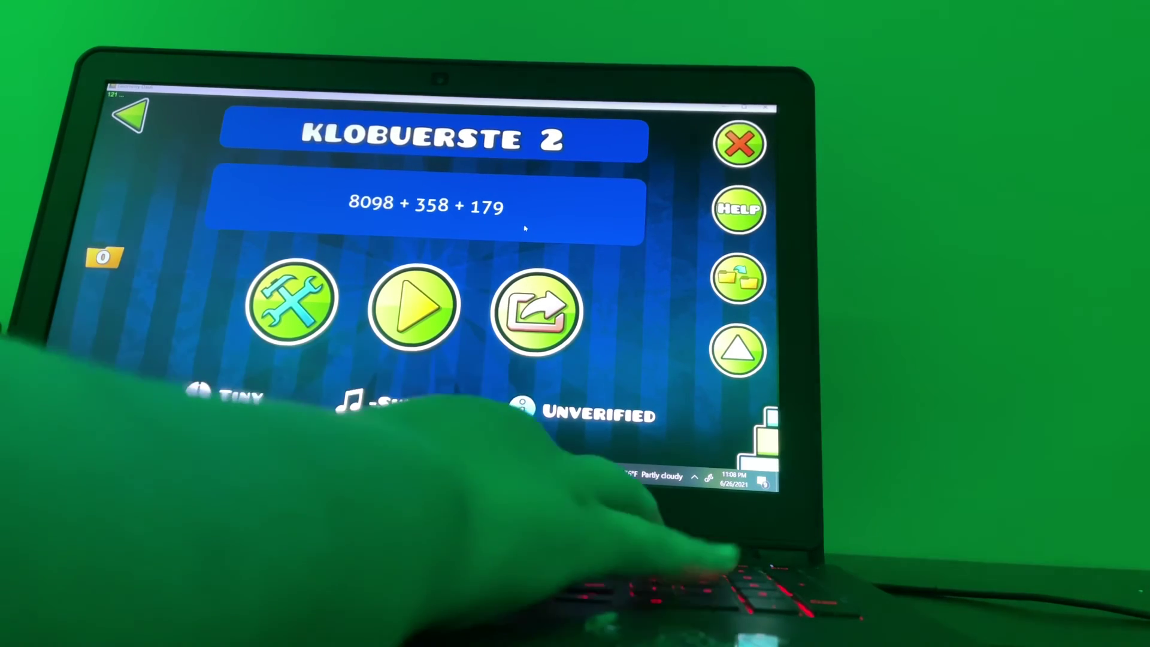
type("= 8")
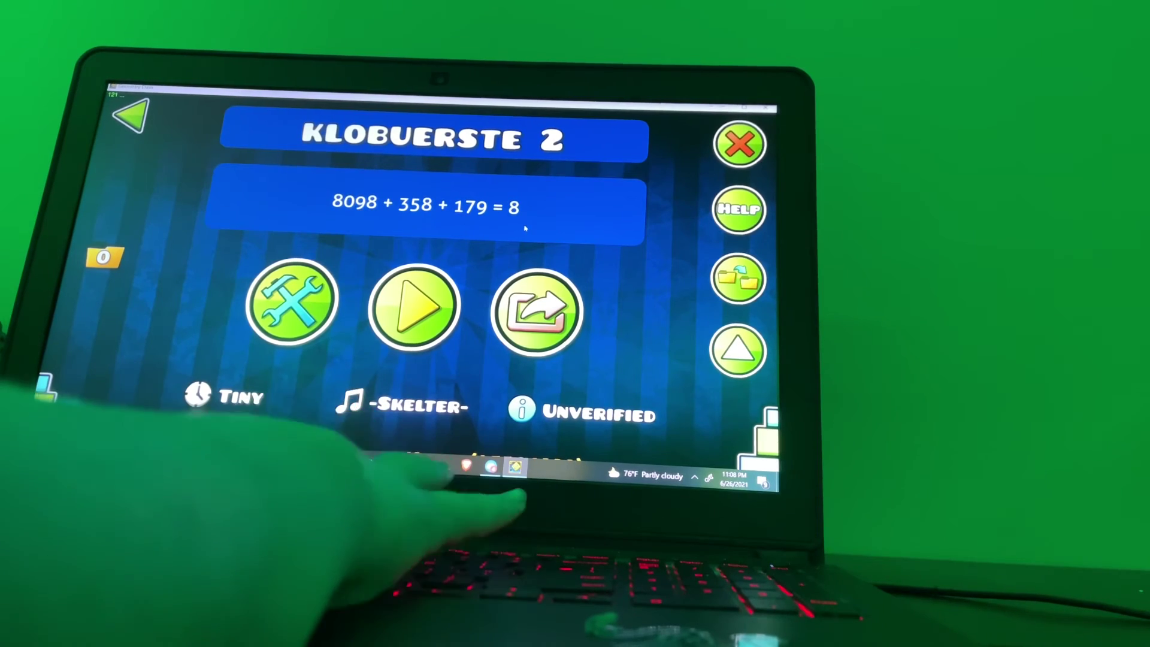
type("635")
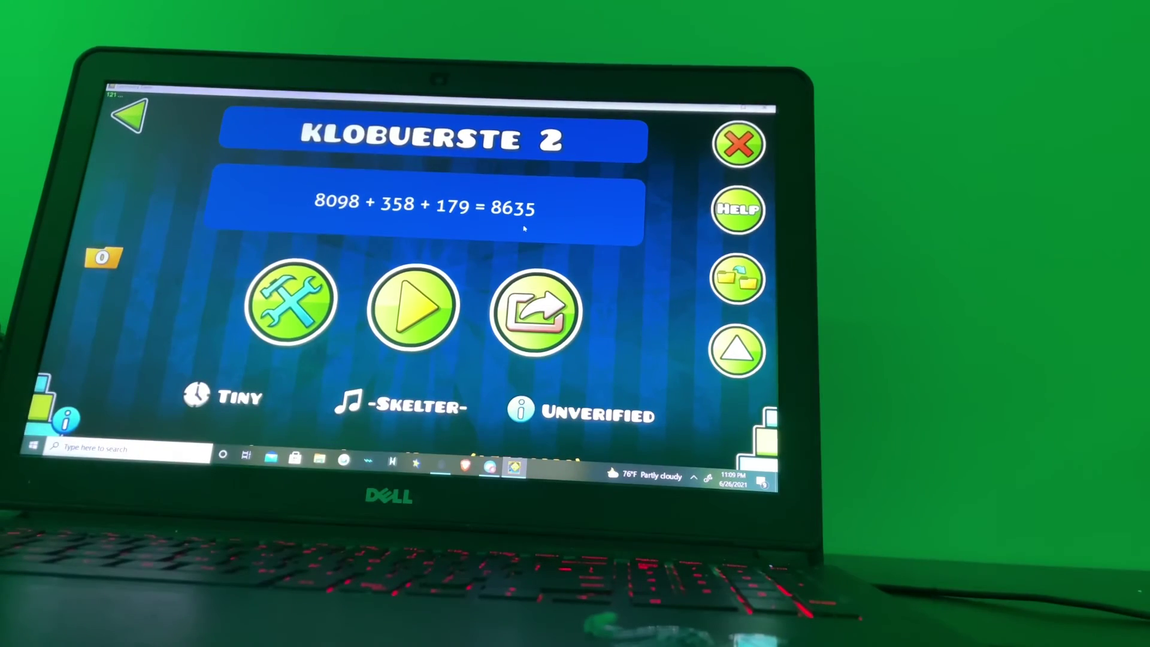